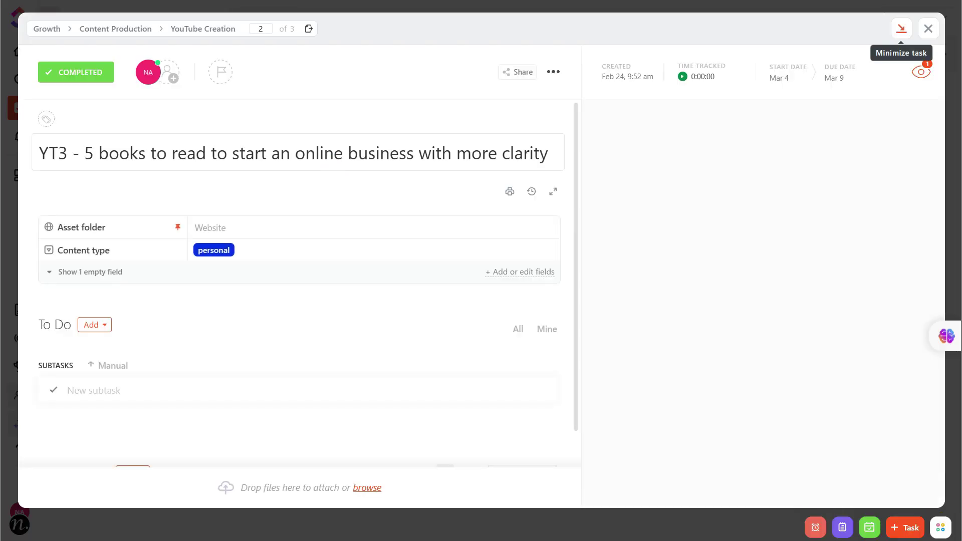
Scroll down the ClickUp and SmartSuite sites to their feature sections
scroll(281, 251, down, 5)
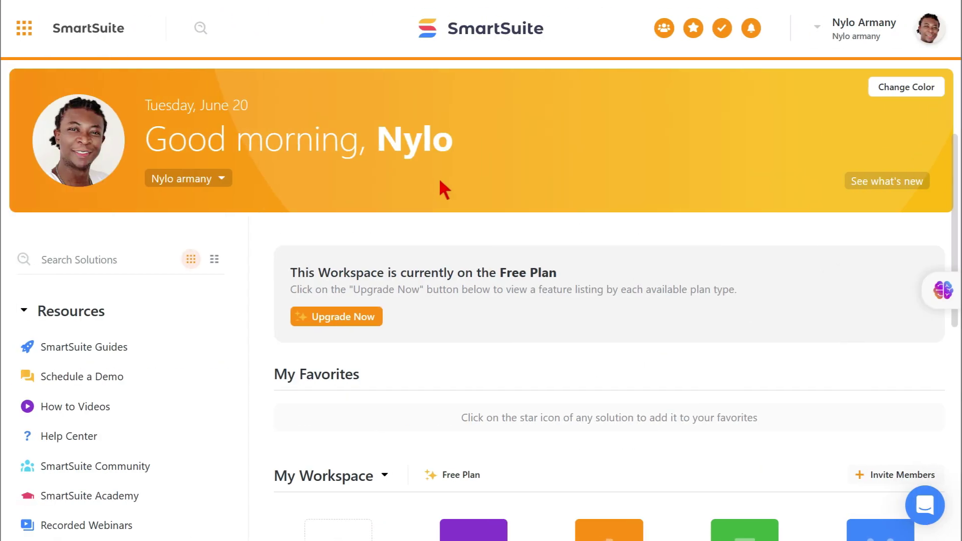
scroll(439, 177, down, 3)
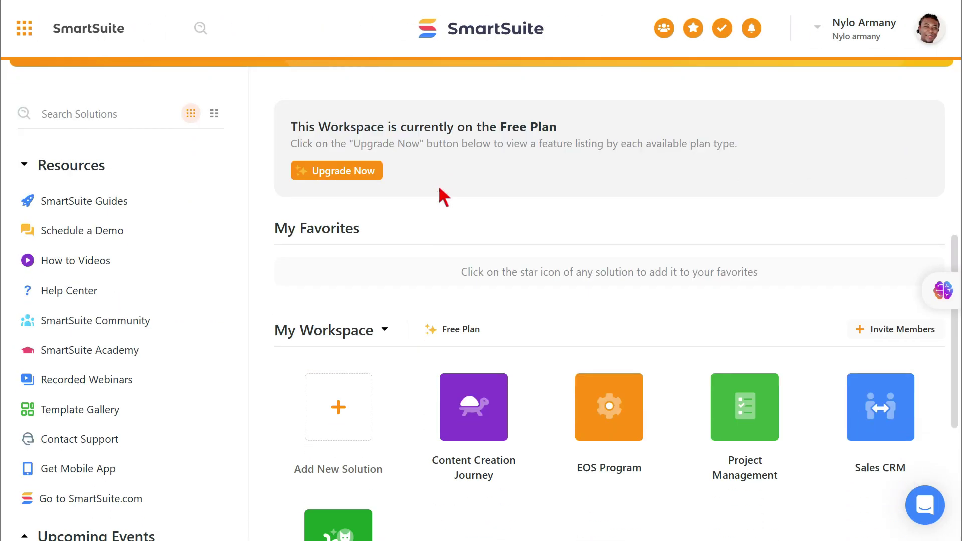
scroll(444, 197, down, 3)
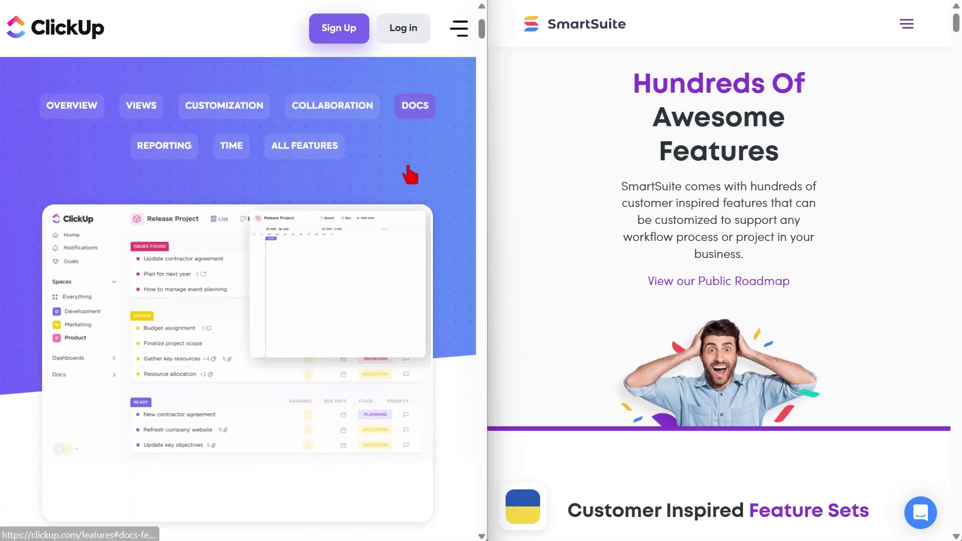
scroll(406, 173, down, 10)
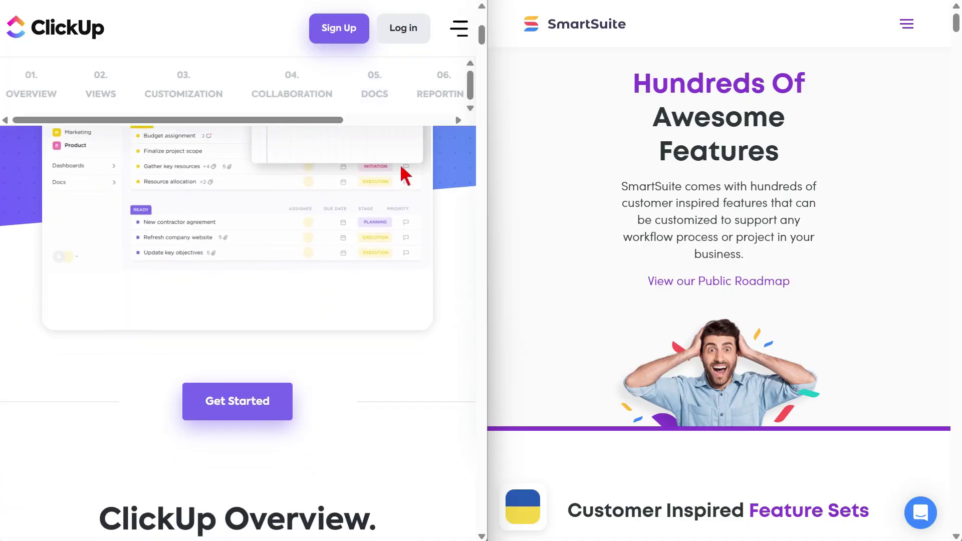
scroll(398, 175, down, 4)
scroll(558, 215, down, 6)
scroll(562, 225, down, 7)
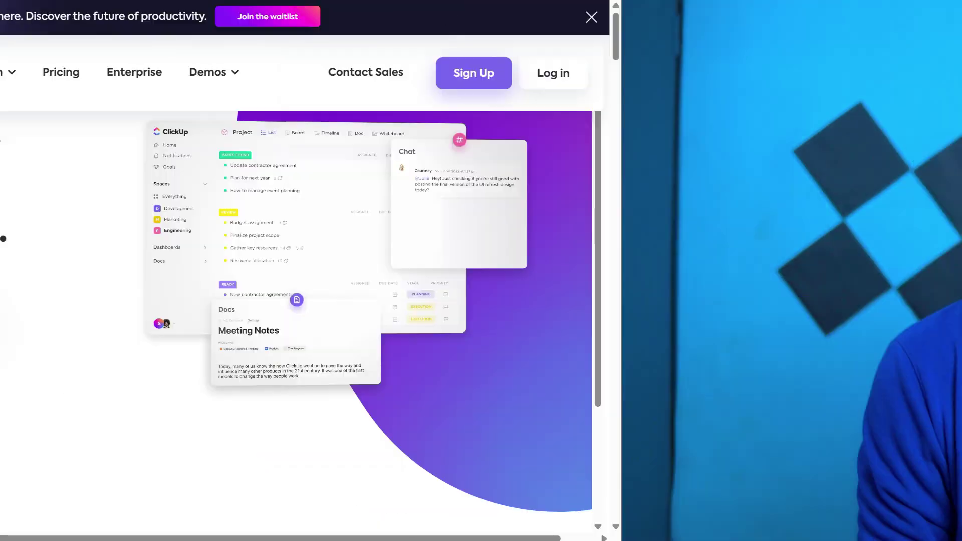
Browse ClickUp's full feature list and select part of the CRM page headline
scroll(344, 156, down, 1)
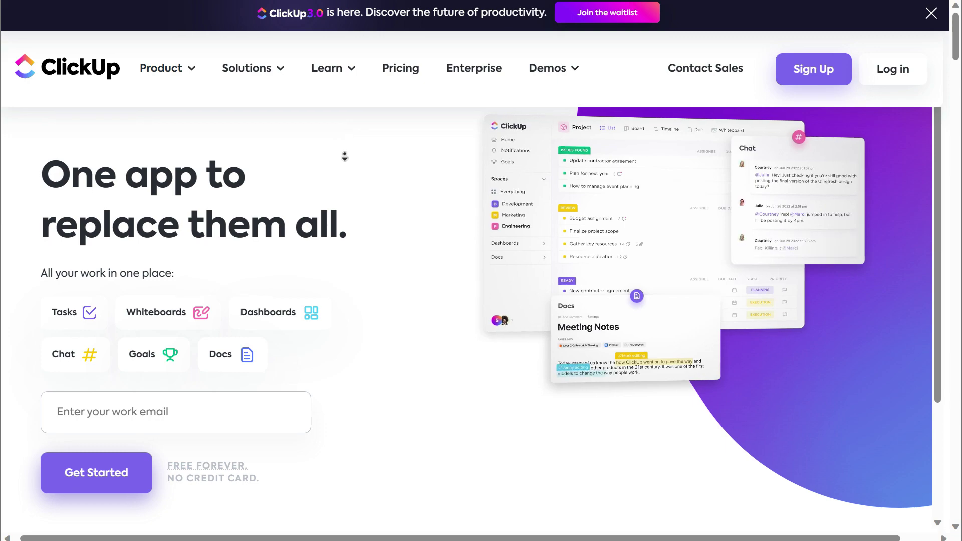
scroll(344, 156, down, 2)
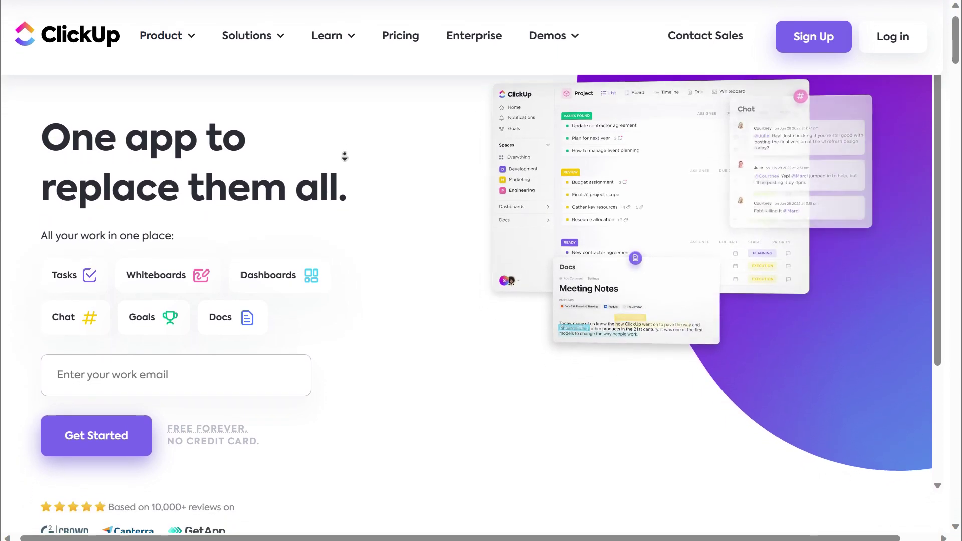
scroll(344, 156, down, 1)
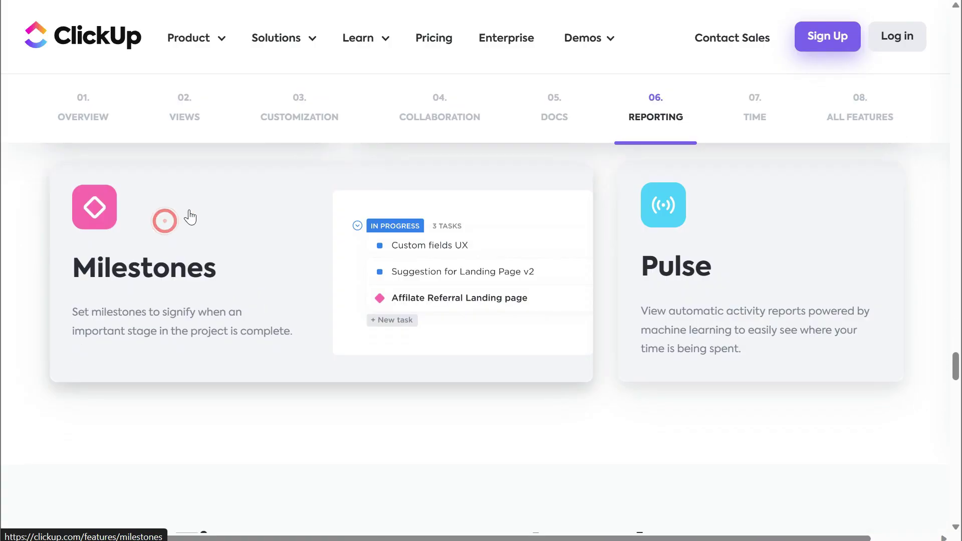
middle_click(189, 215)
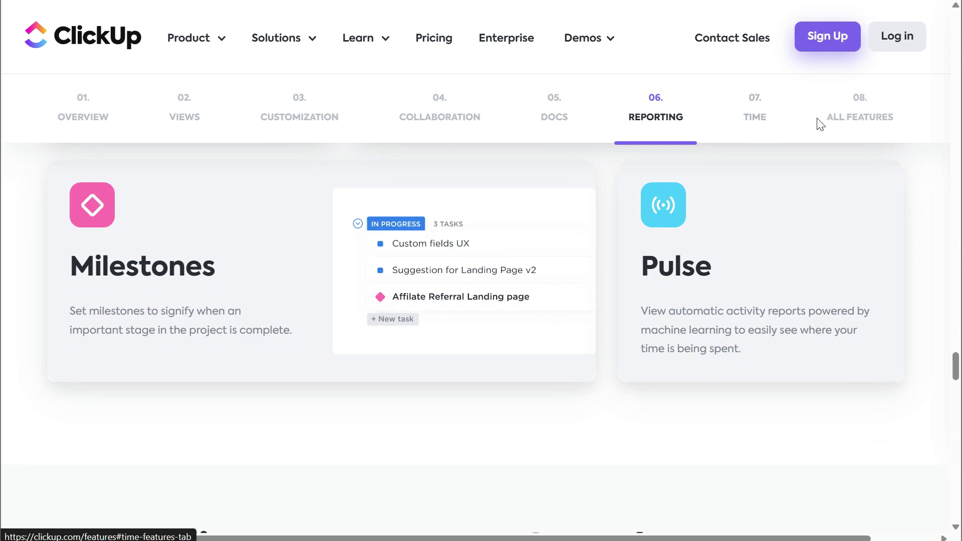
click(846, 121)
middle_click(219, 285)
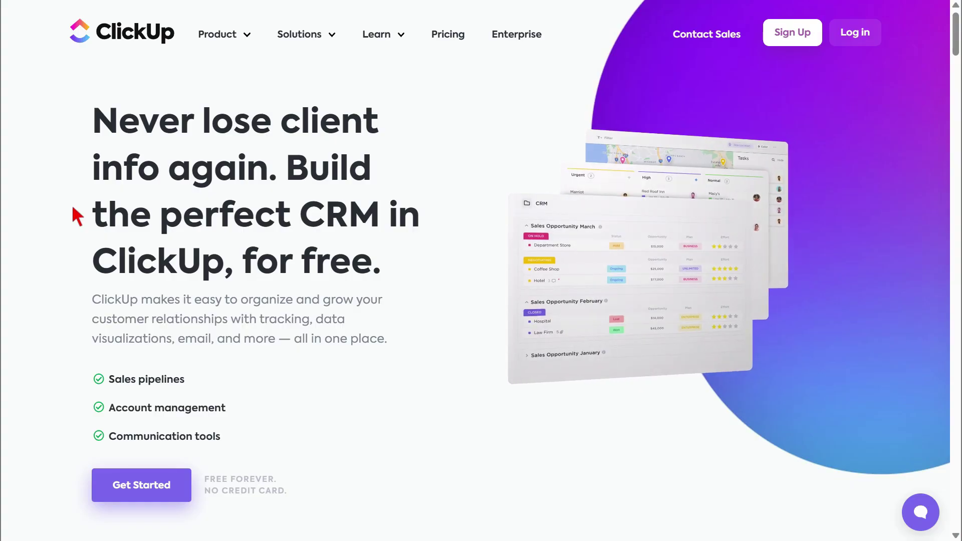
drag(72, 205, 371, 215)
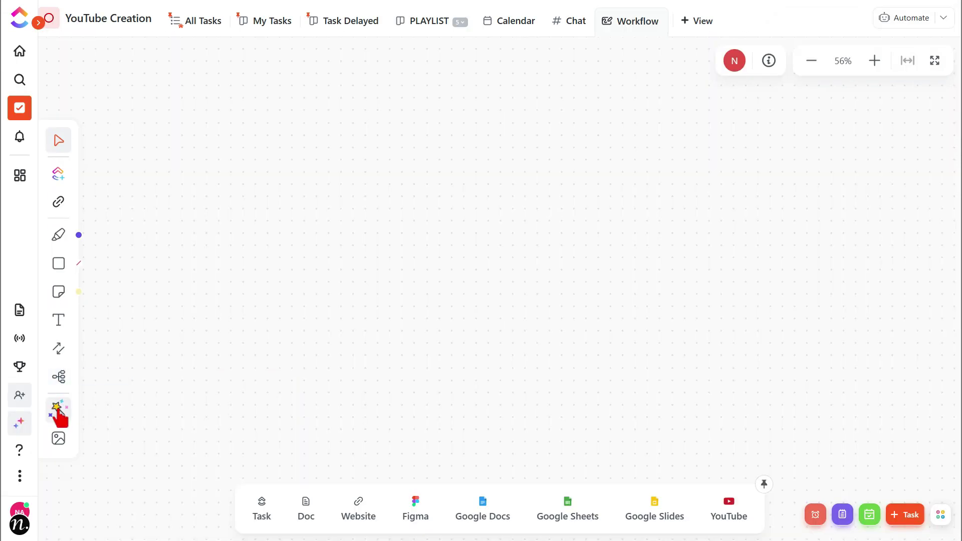
Add the Flow Chart template to the whiteboard and type /div in the doc
click(57, 408)
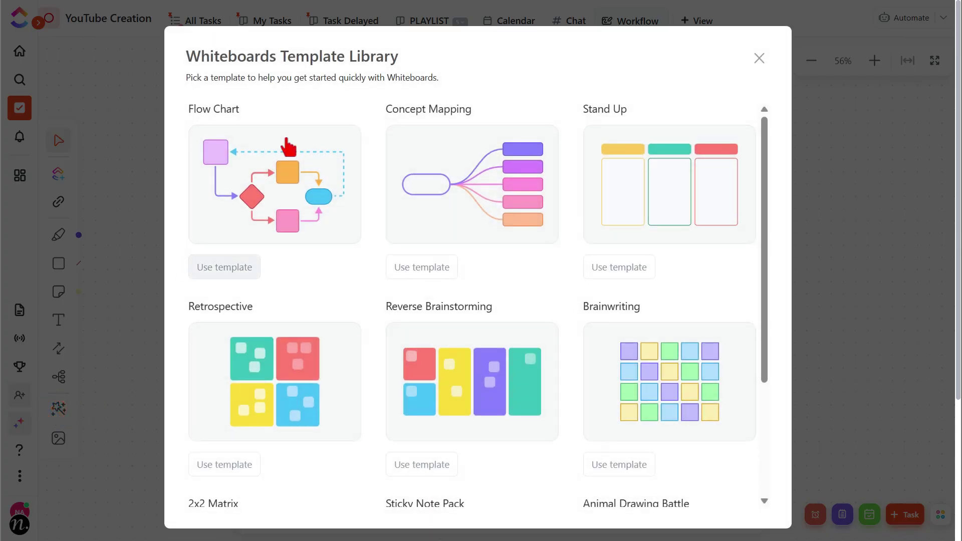
click(302, 160)
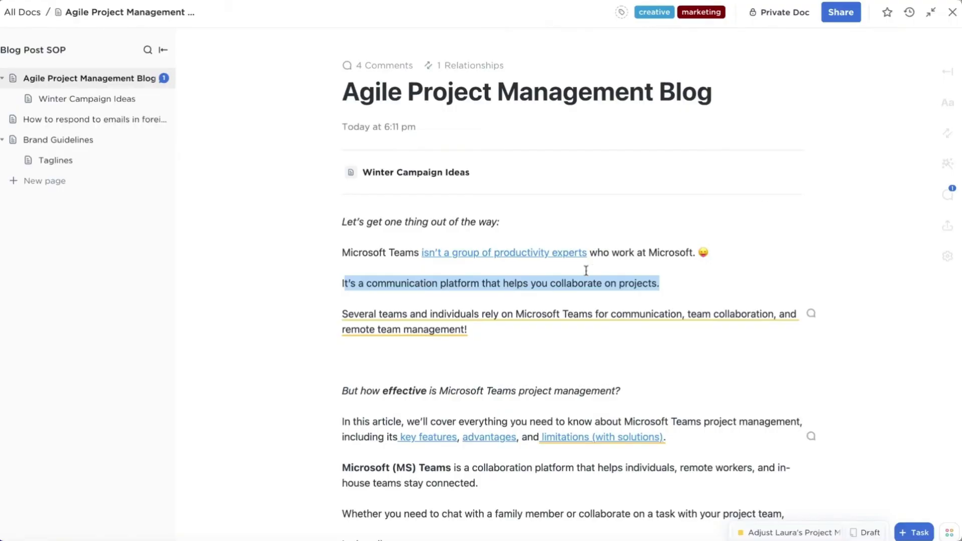
text(/div)
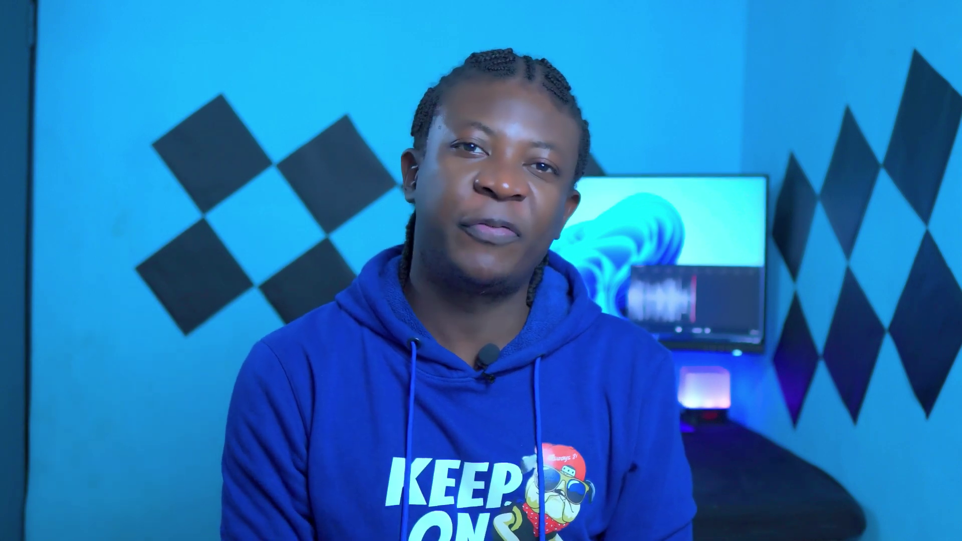
Autoscroll through ClickUp's templates page before reaching SmartSuite's automations overview
middle_click(213, 161)
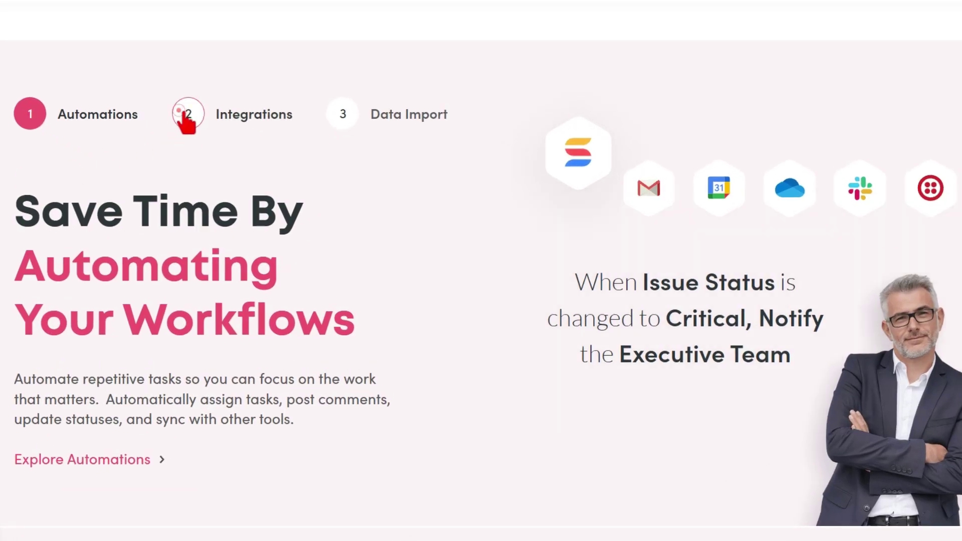
Show the Integrations tab in SmartSuite's Automations / Integrations / Data Import section
click(186, 114)
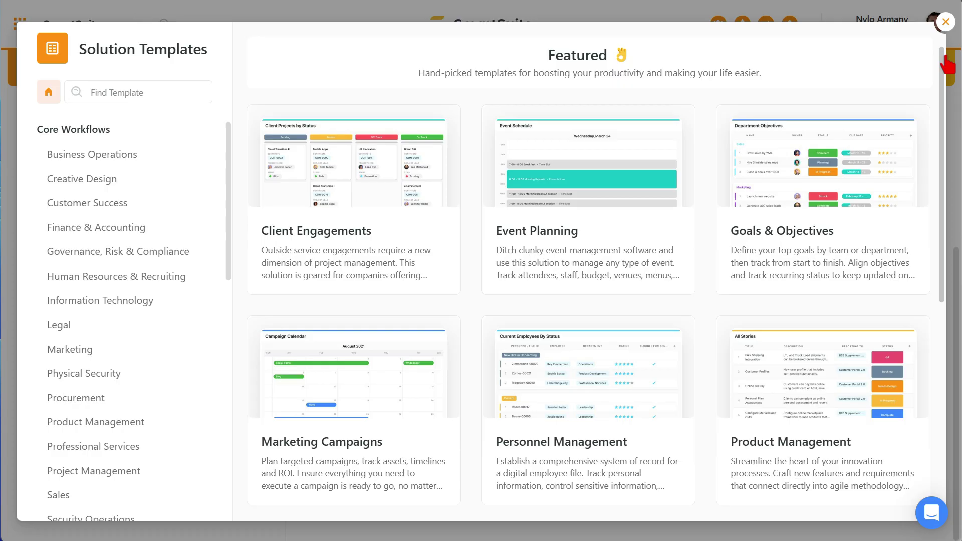
Delete the Project Management demo data, view its automations, then open EOS Program's Scorecard
drag(944, 63, 932, 173)
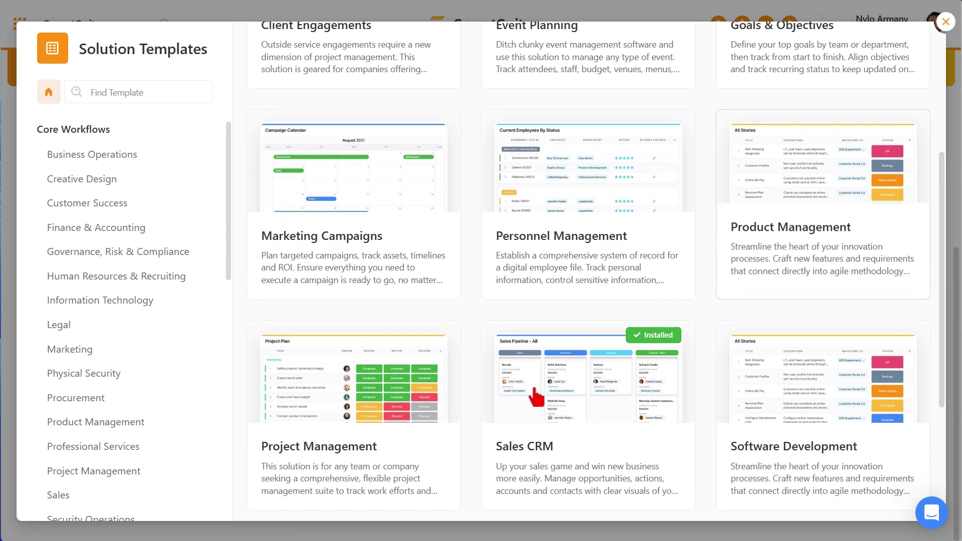
mouse_move(345, 464)
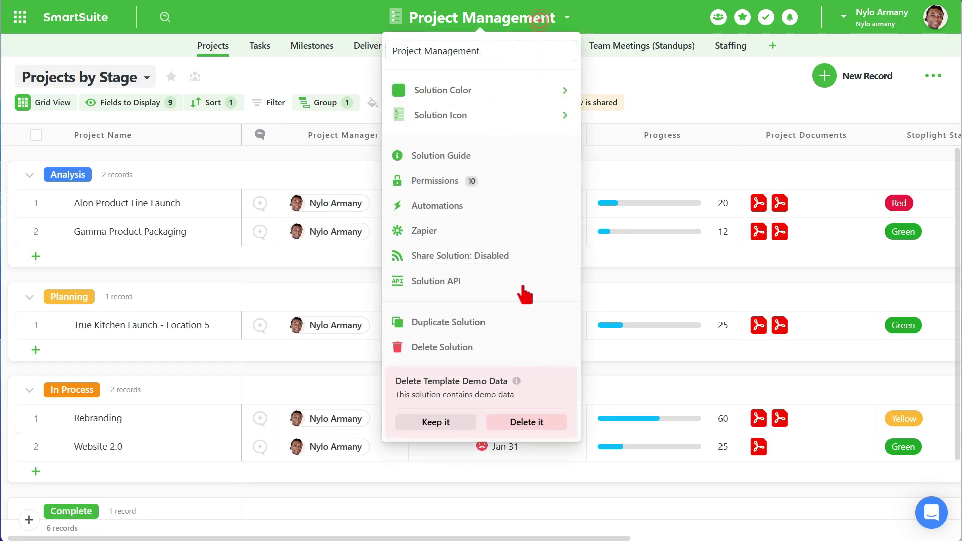
click(526, 422)
click(526, 322)
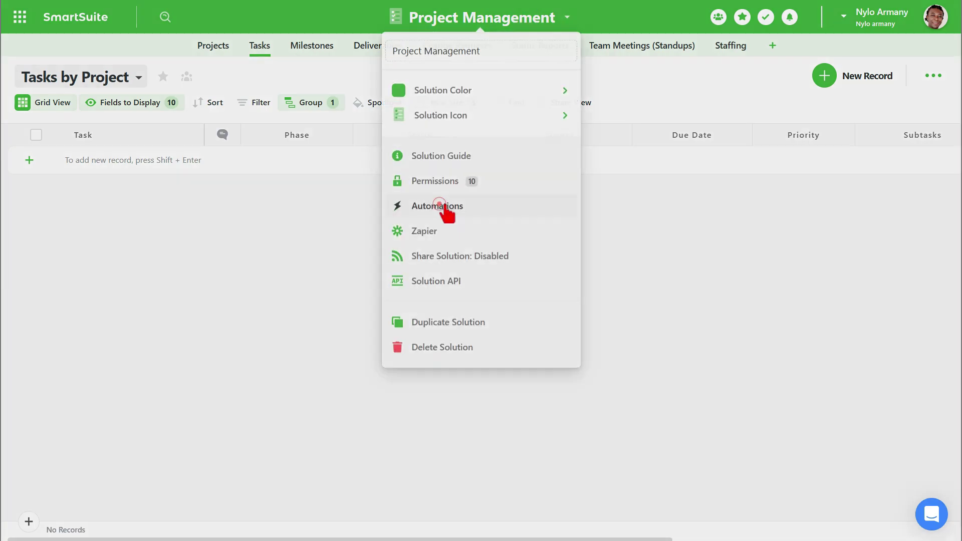
click(445, 212)
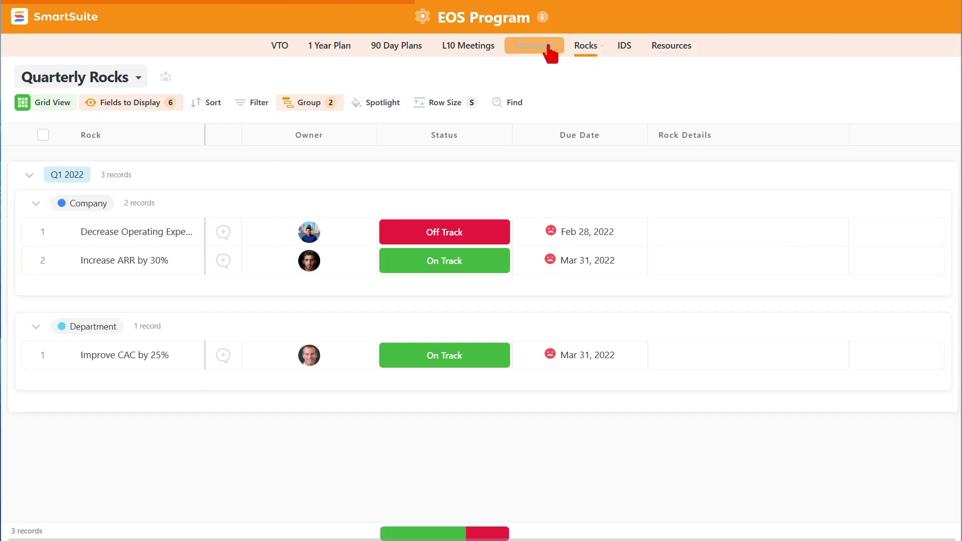
click(537, 43)
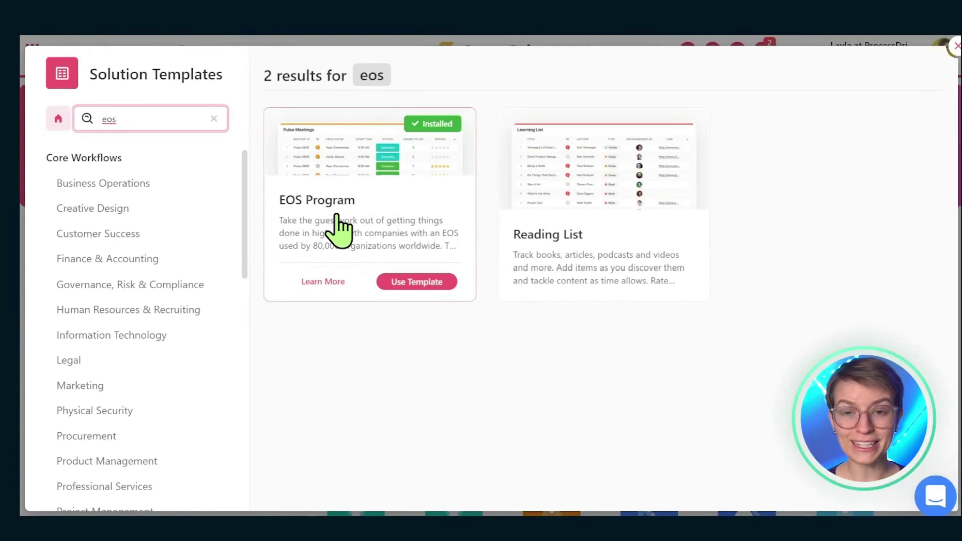
Open the EOS Program solution template and its 90 Day Plans table
click(385, 281)
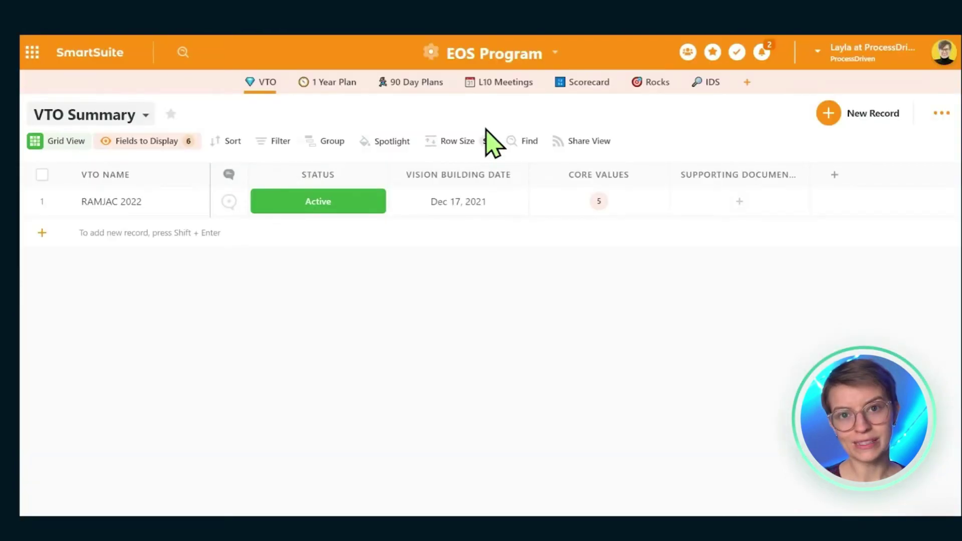
click(405, 83)
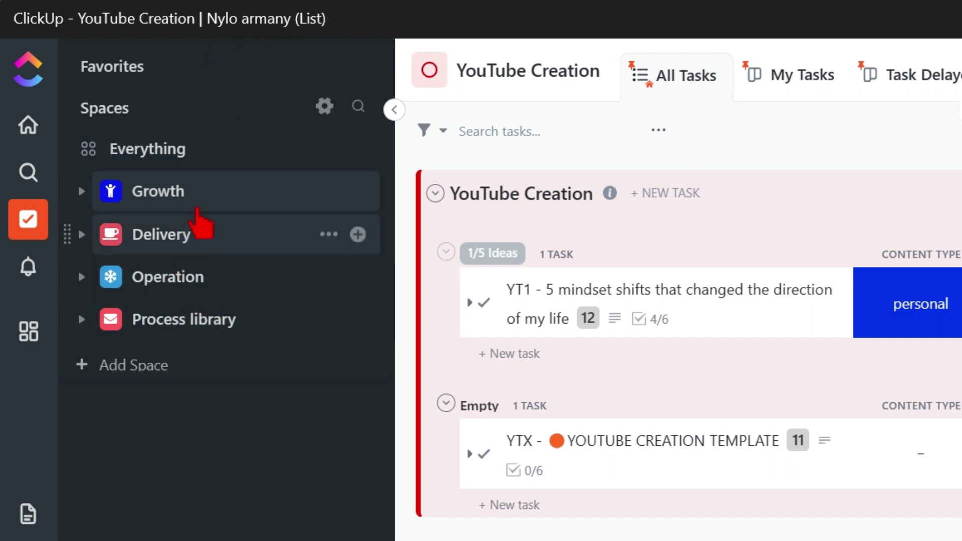
Open the YTX task under Growth > Content Production and enable Nested Subtasks
click(219, 191)
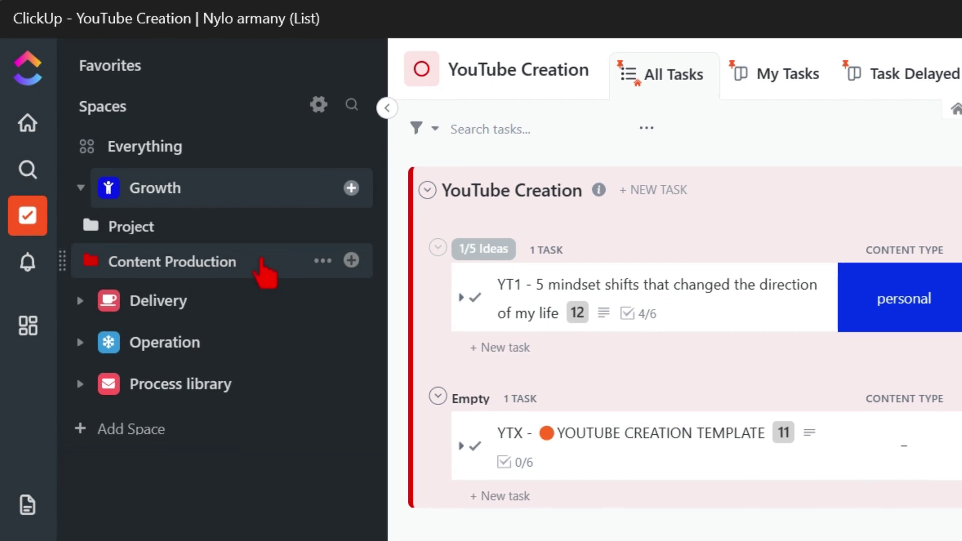
click(264, 265)
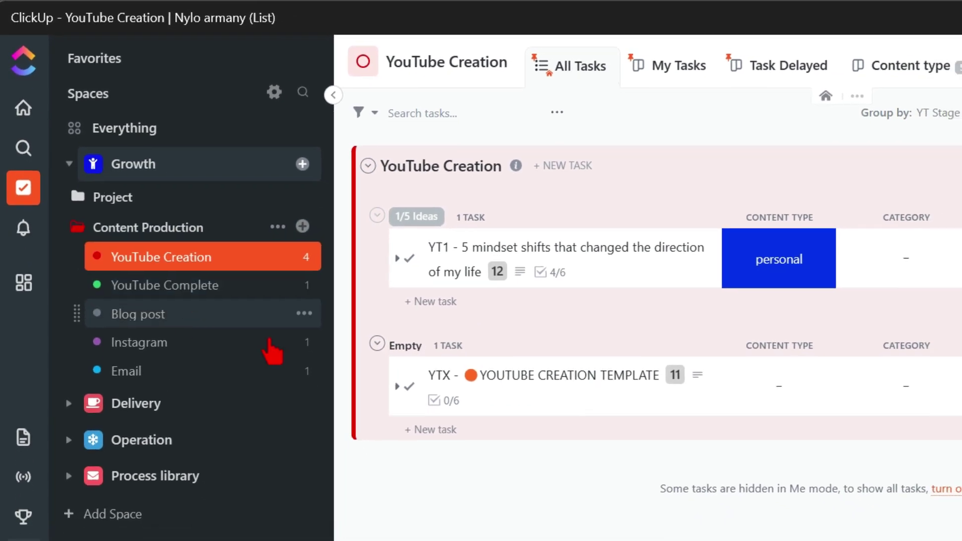
click(557, 393)
scroll(146, 303, down, 3)
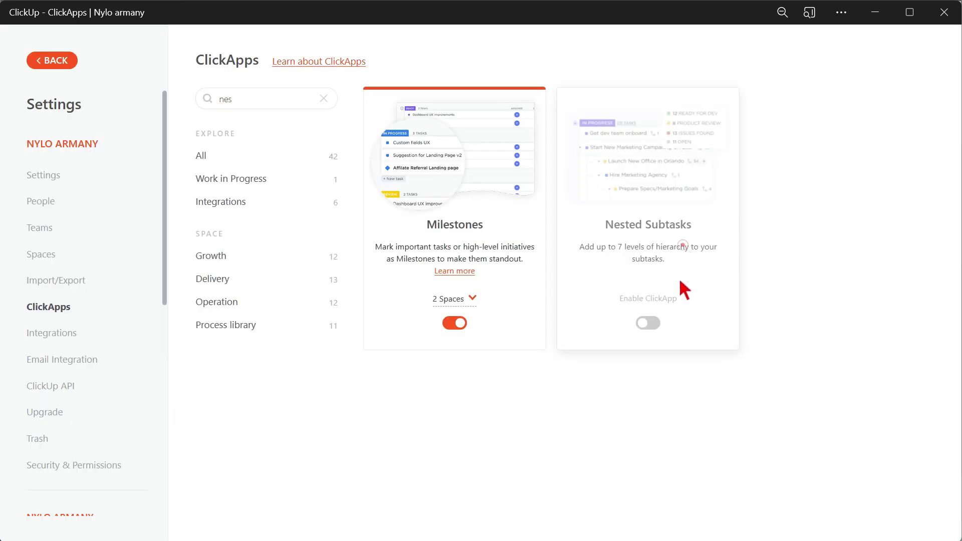
click(653, 323)
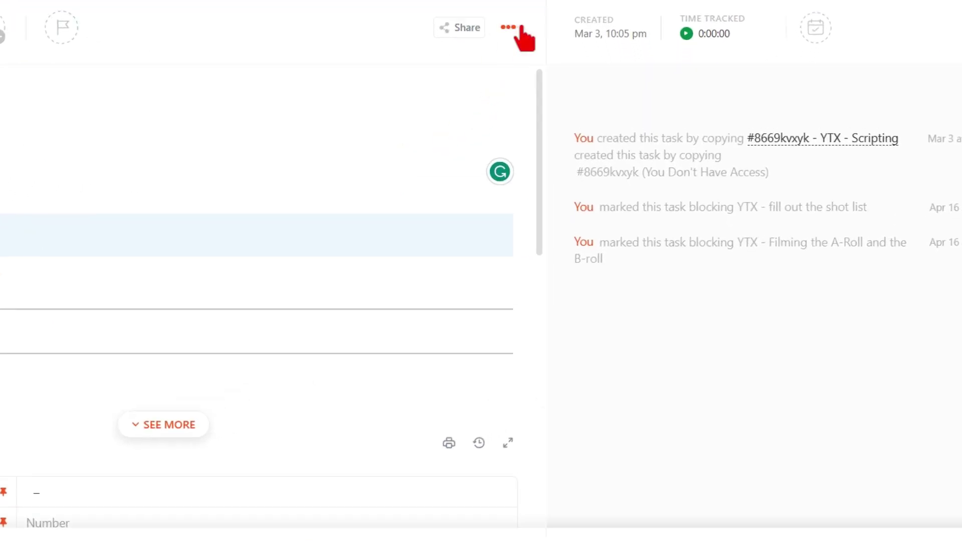
Check the YTX task's options and its linked doc relationship, then open SmartSuite's workspace list
click(536, 73)
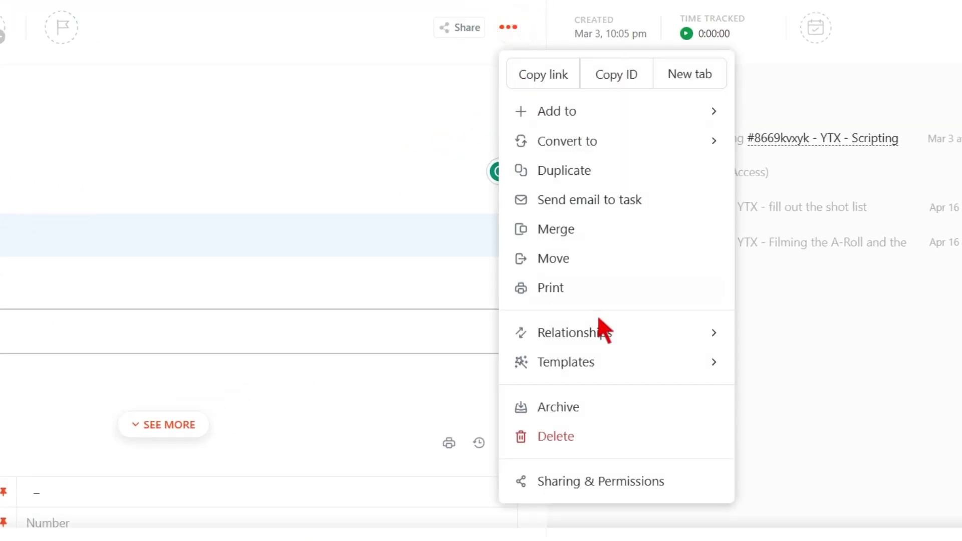
mouse_move(609, 337)
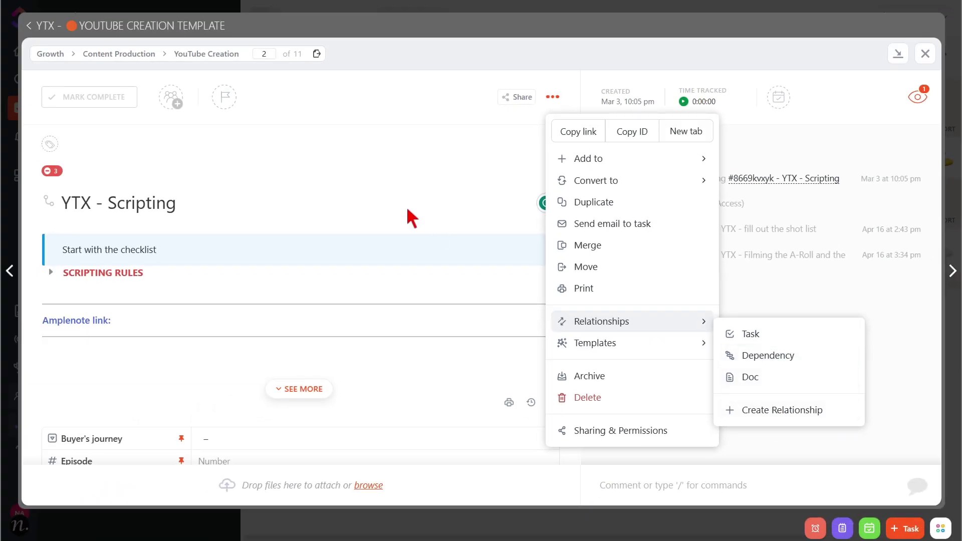
click(303, 179)
click(406, 208)
click(55, 170)
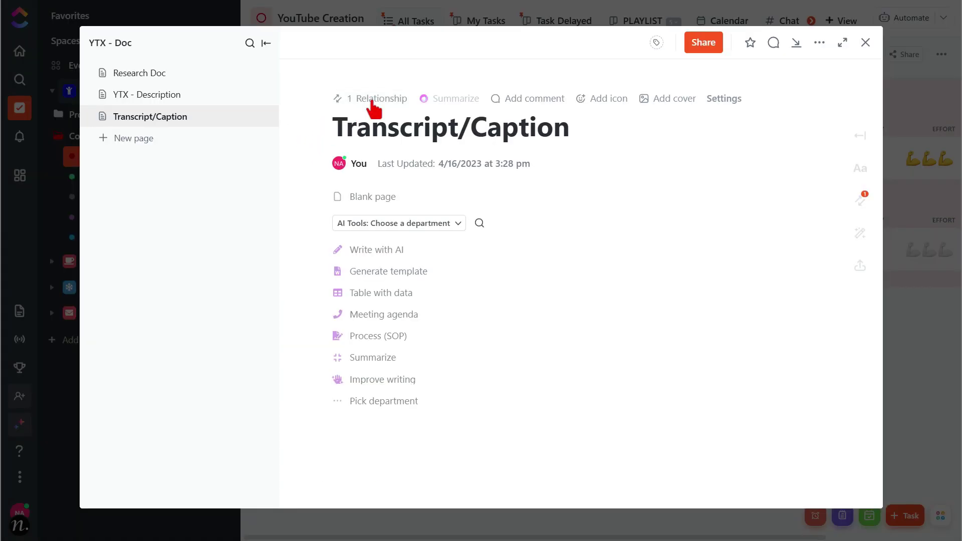
click(371, 98)
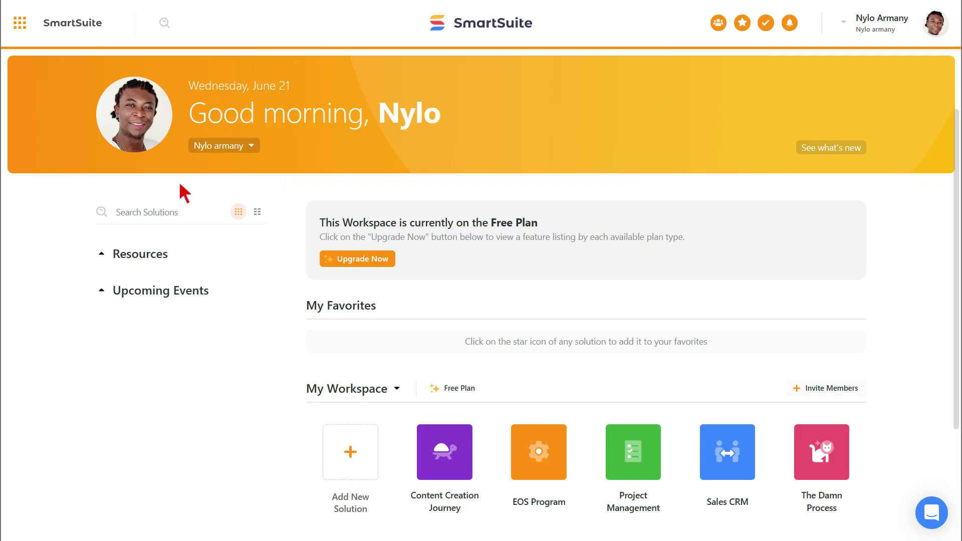
click(228, 144)
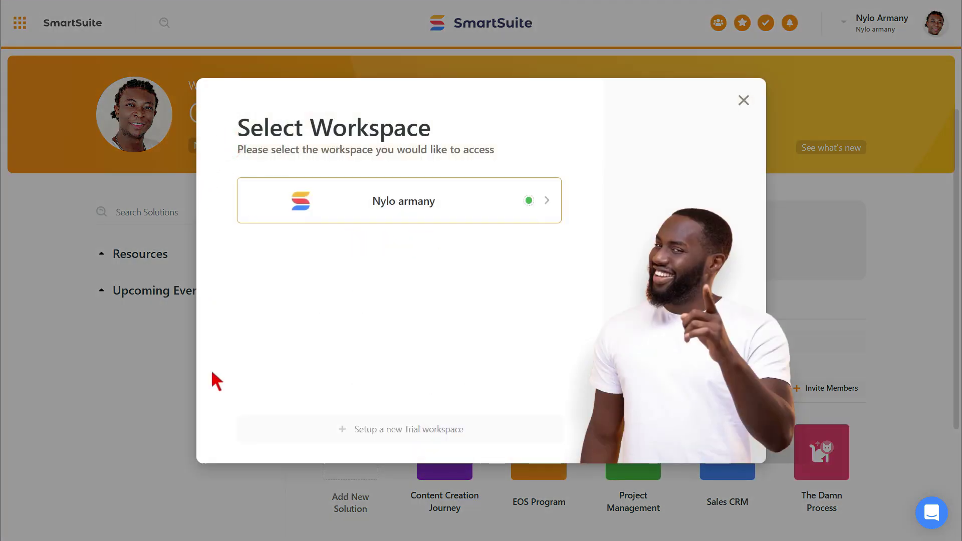
Open Project Management's Alon Product Line Launch record, then start a new public view
click(167, 387)
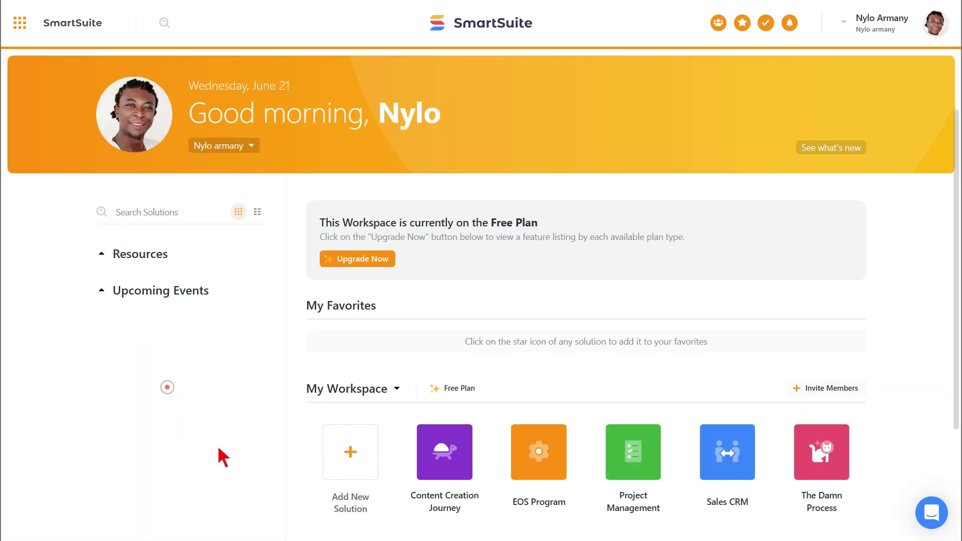
click(631, 464)
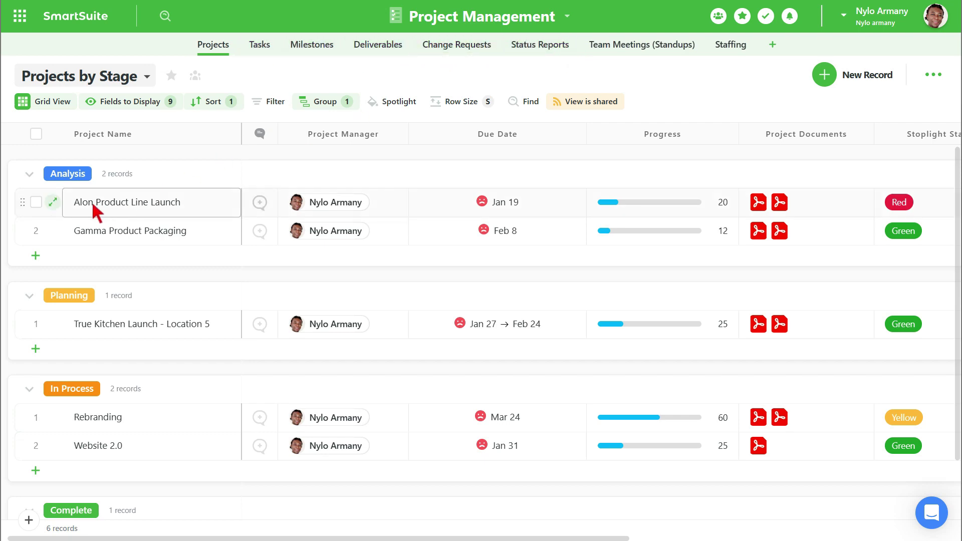
click(52, 202)
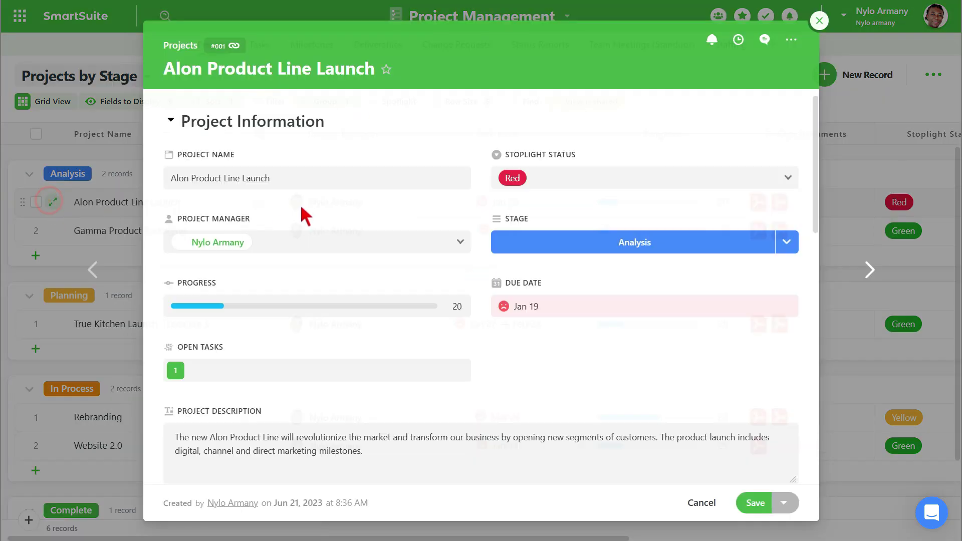
scroll(318, 248, down, 8)
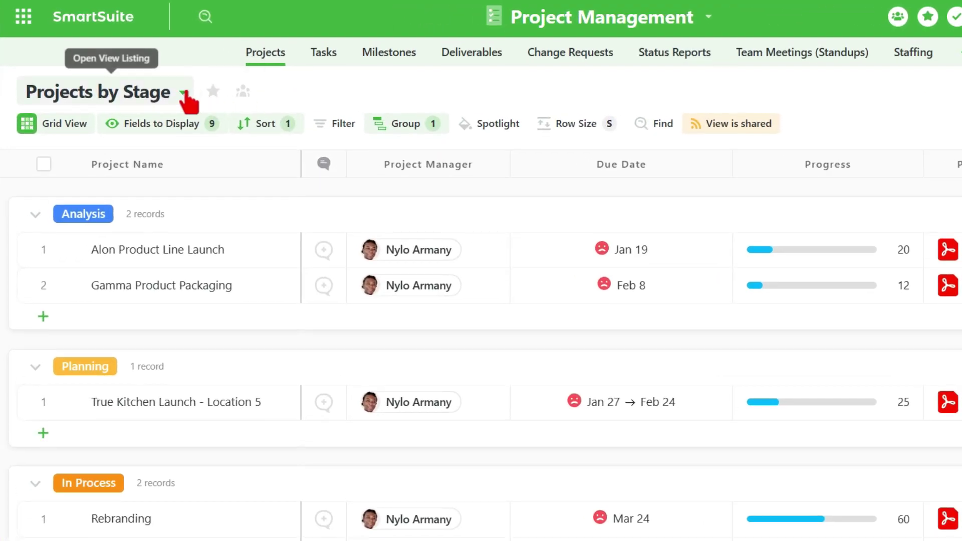
click(183, 95)
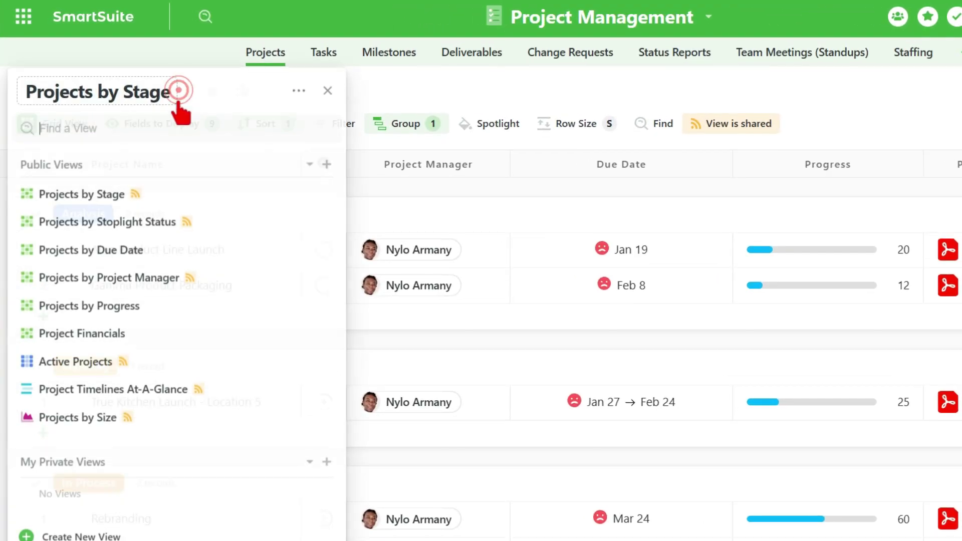
click(326, 164)
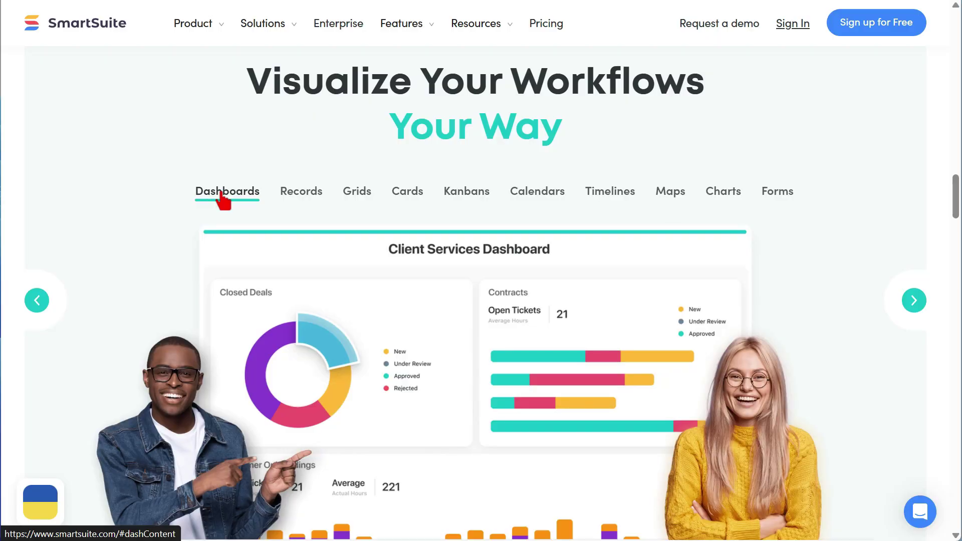
Search new field types for 'link' in the grid, then close without adding one
drag(954, 215, 954, 313)
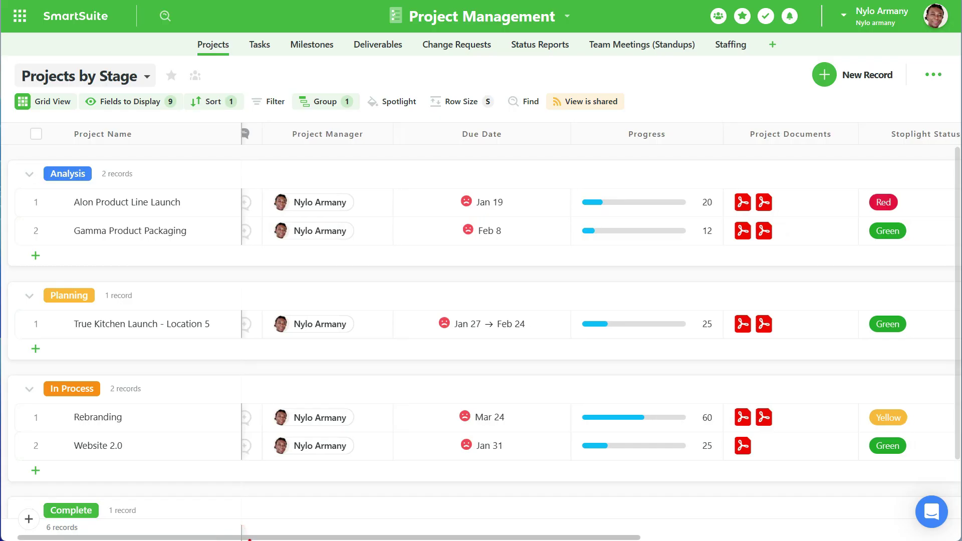
scroll(488, 335, right, 5)
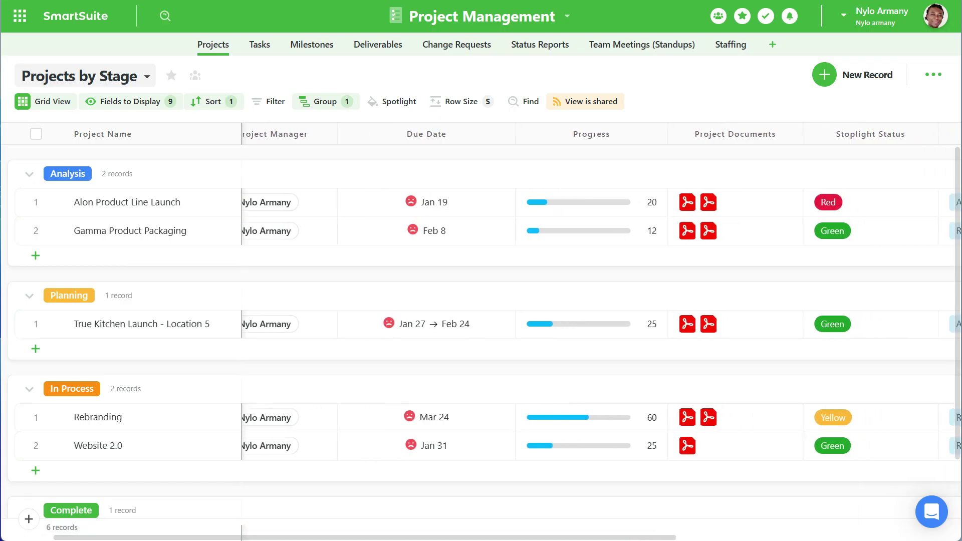
scroll(489, 334, right, 4)
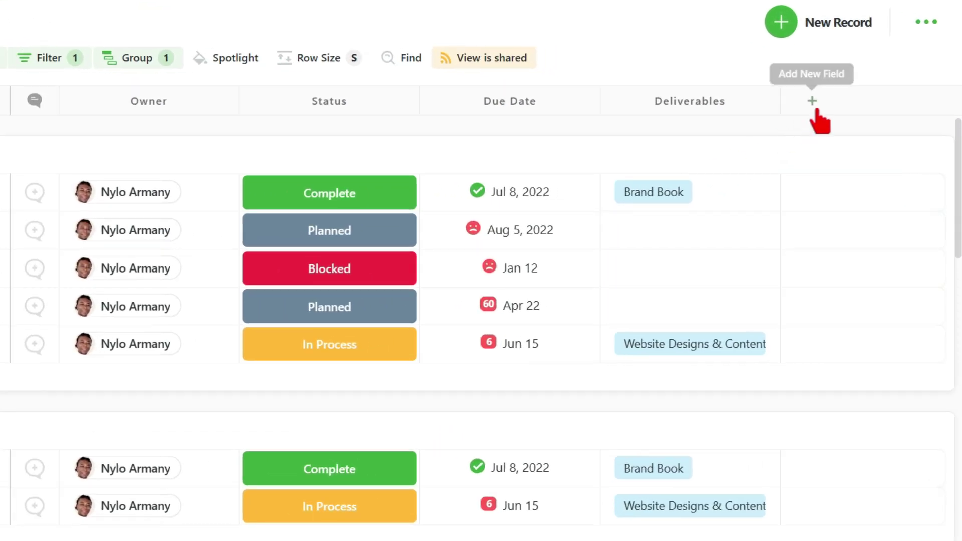
click(812, 101)
text(link)
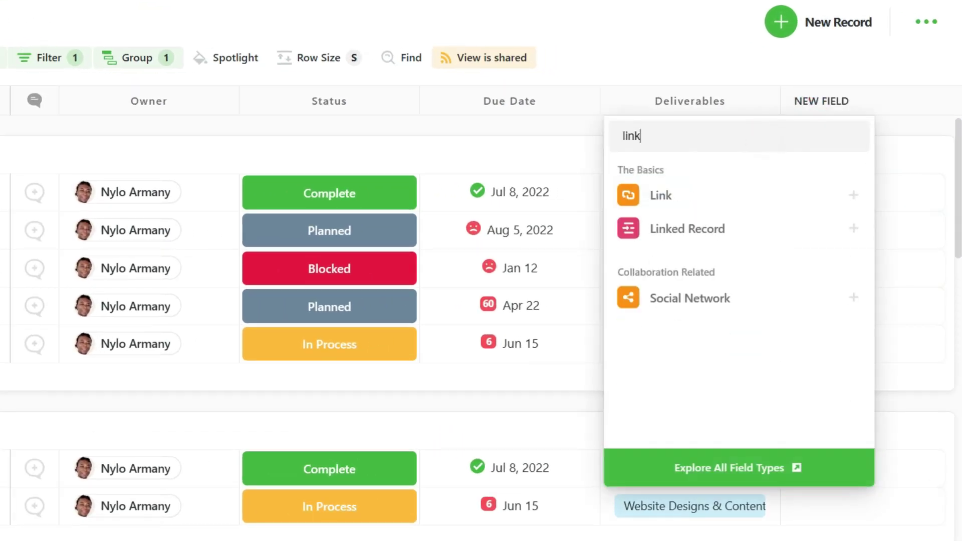
click(602, 69)
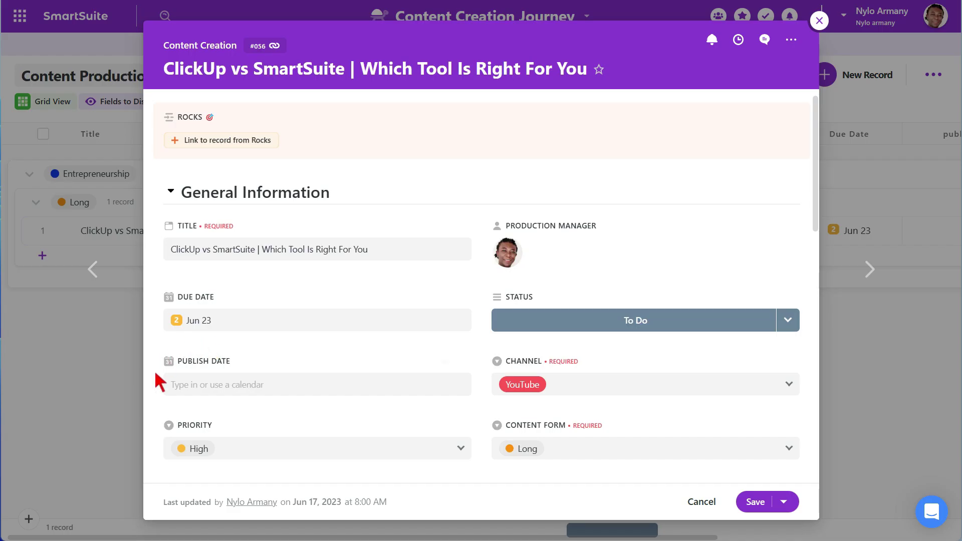
Collapse the record's General Information section and open its comments and page settings
drag(155, 364, 176, 249)
click(171, 191)
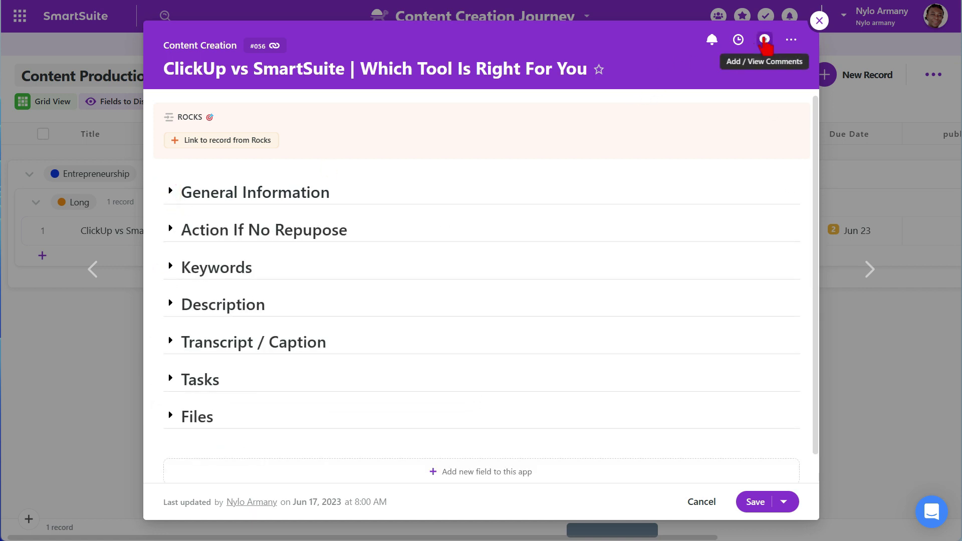
click(763, 40)
click(867, 41)
click(848, 122)
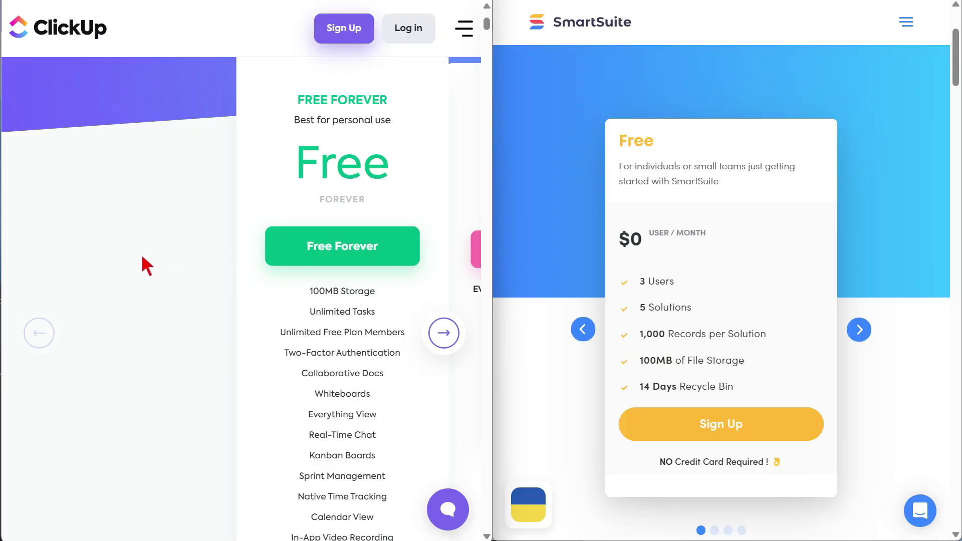
Scroll ClickUp's pricing page to its complete free-plan feature table beside SmartSuite's Free plan
click(143, 255)
click(546, 257)
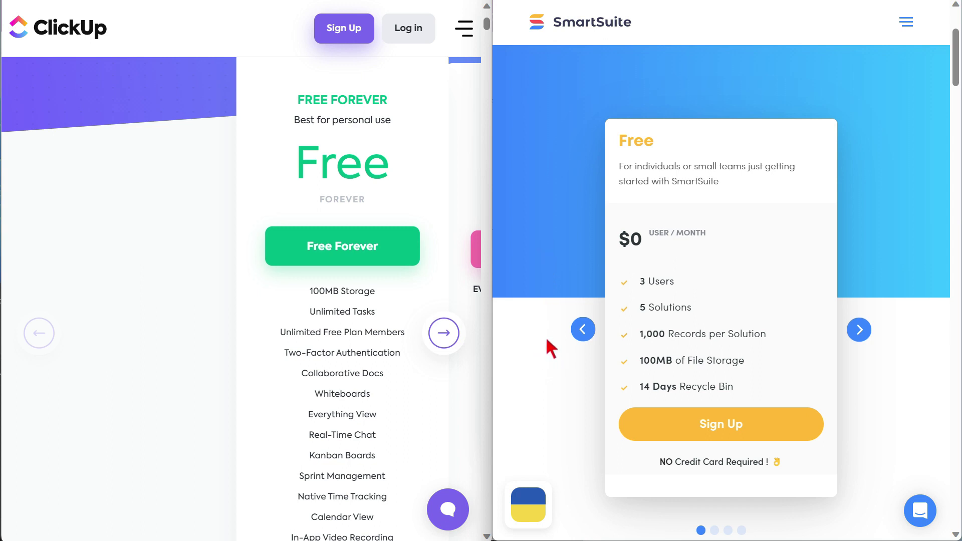
scroll(546, 346, down, 2)
scroll(288, 298, down, 2)
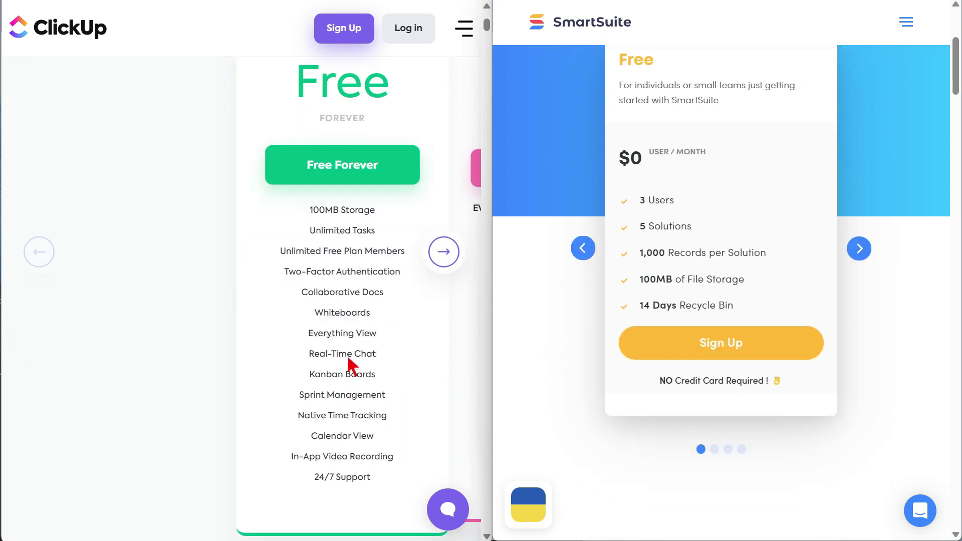
scroll(533, 316, up, 2)
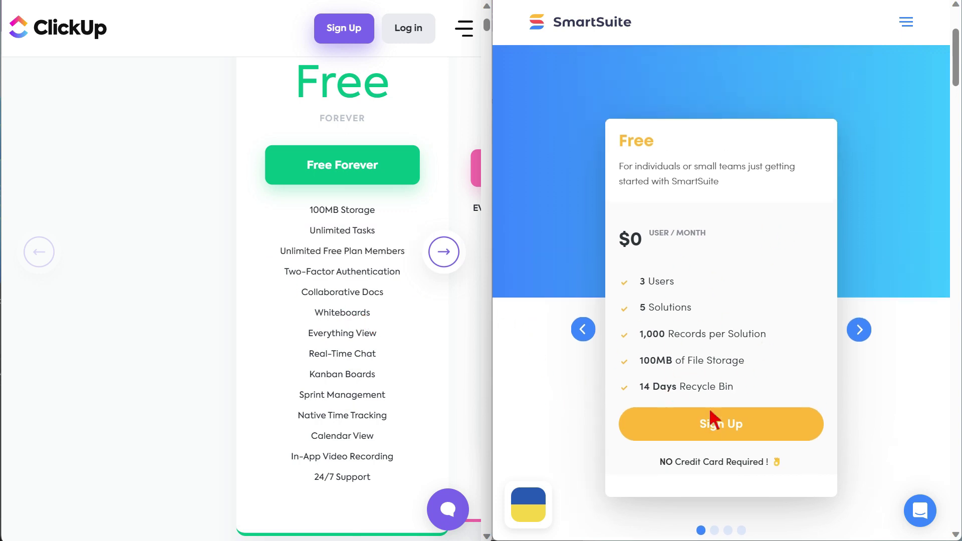
scroll(205, 313, down, 15)
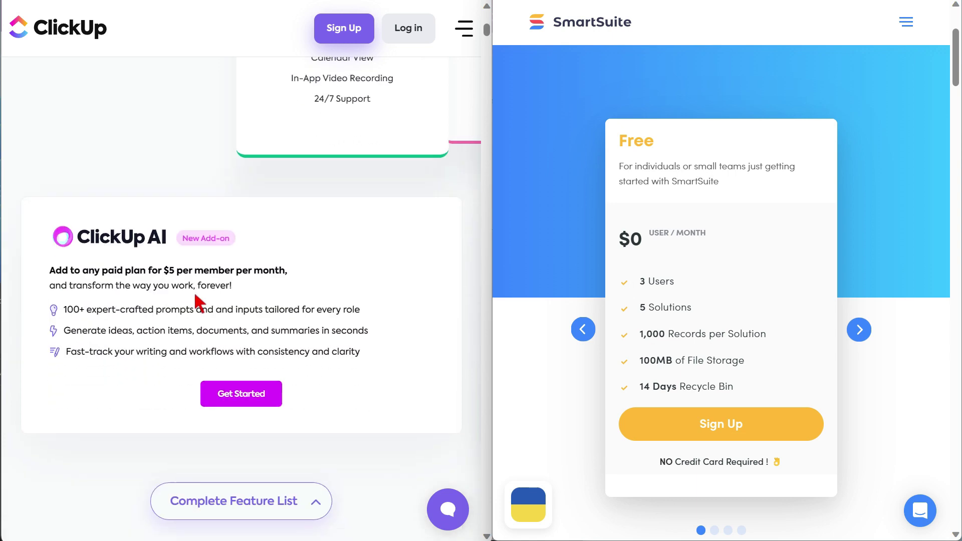
scroll(203, 278, down, 16)
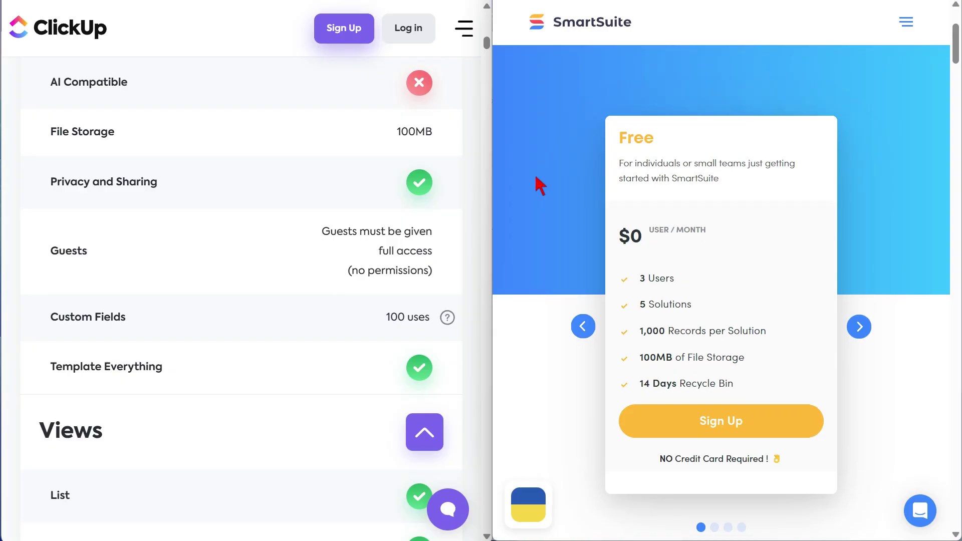
scroll(537, 180, down, 10)
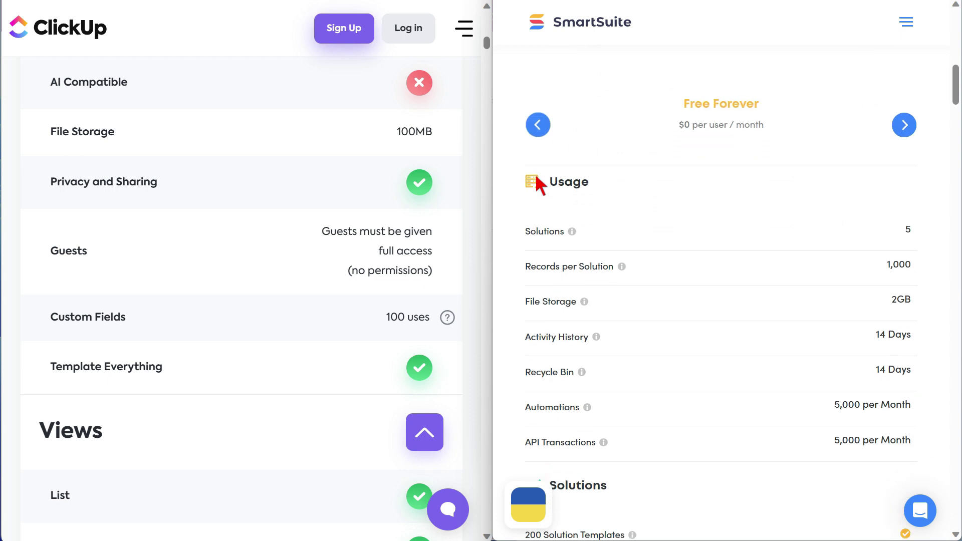
Scroll SmartSuite's pricing page to the Free Forever usage table beside ClickUp's free-plan features
scroll(608, 261, down, 2)
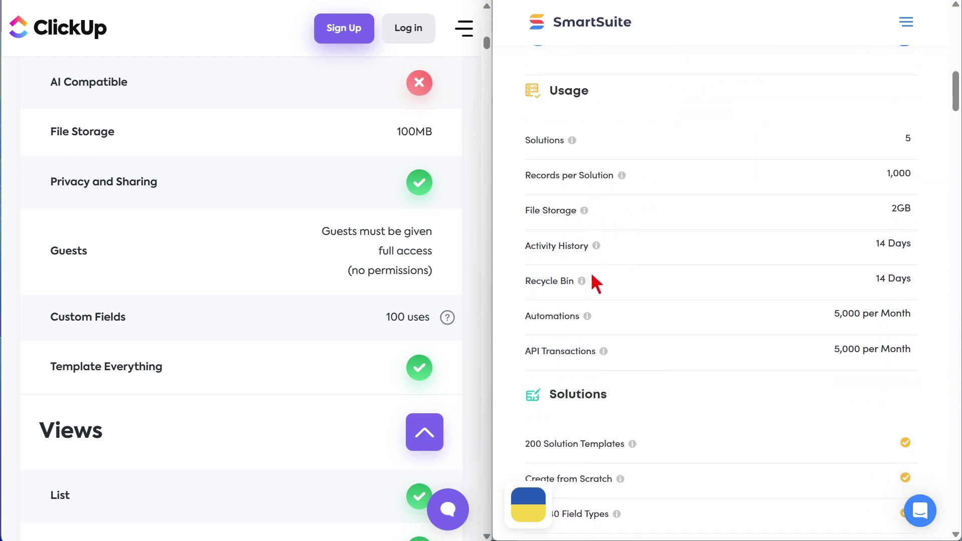
scroll(586, 337, down, 7)
scroll(580, 241, up, 4)
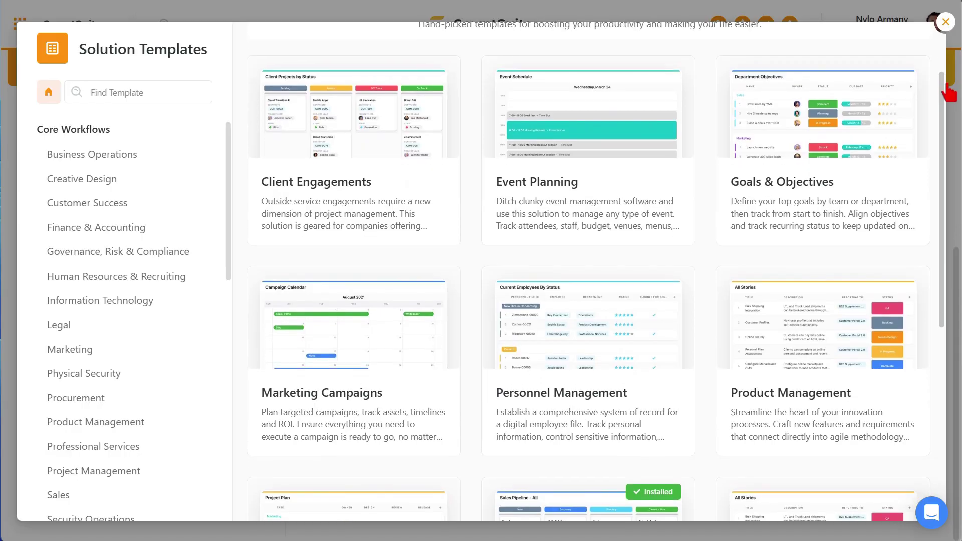
Go to the YouTube Creation list under Growth > Content Production
drag(948, 93, 940, 176)
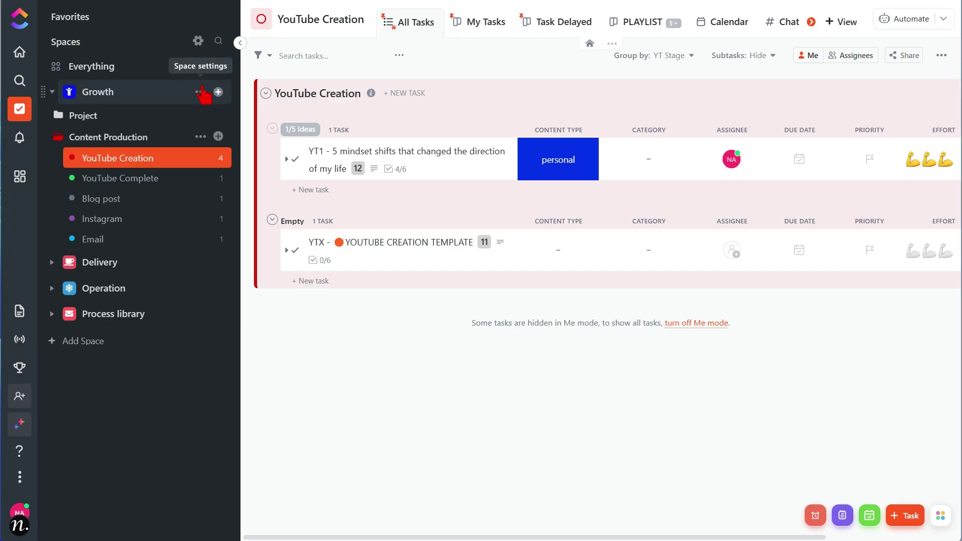
Show the Growth space's options, then the YOUTUBE CREATION TEMPLATE task's additional options menu
click(199, 92)
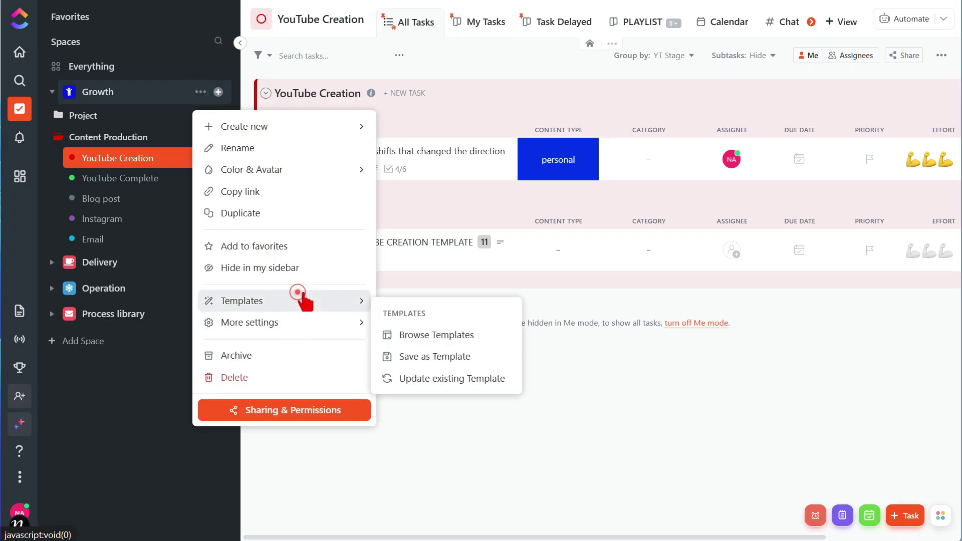
click(422, 243)
click(422, 242)
click(553, 71)
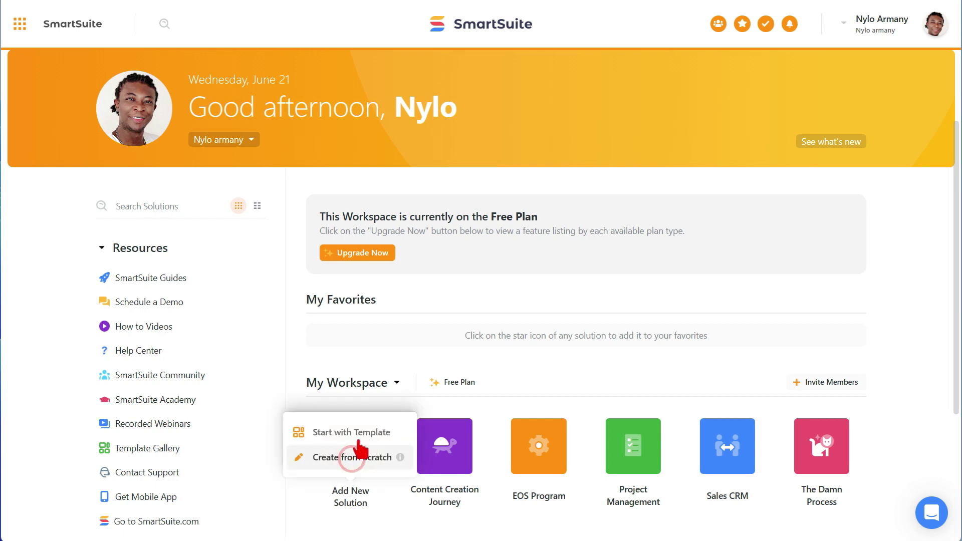
Start a new solution from a template and review the Subtasks field's default values
click(347, 433)
drag(946, 76, 945, 140)
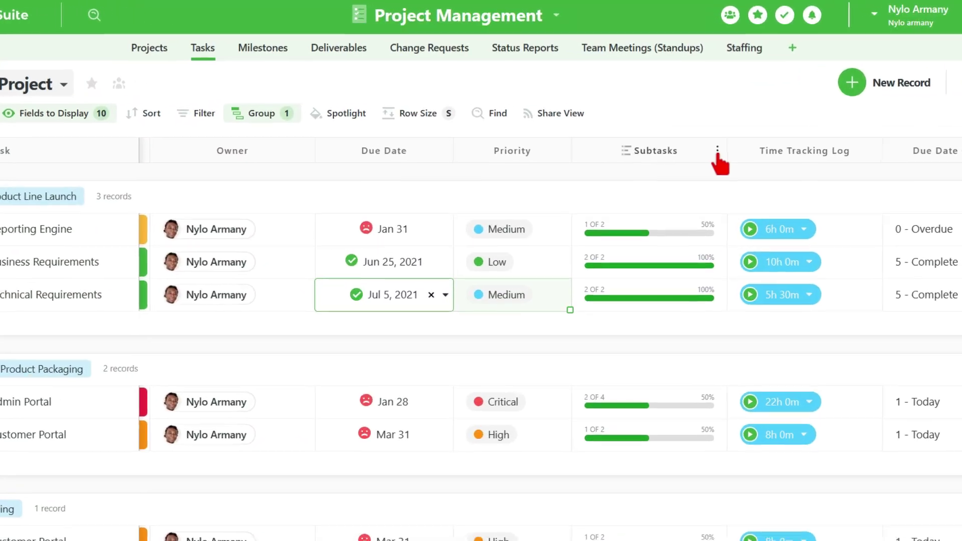
click(709, 133)
click(669, 193)
click(585, 264)
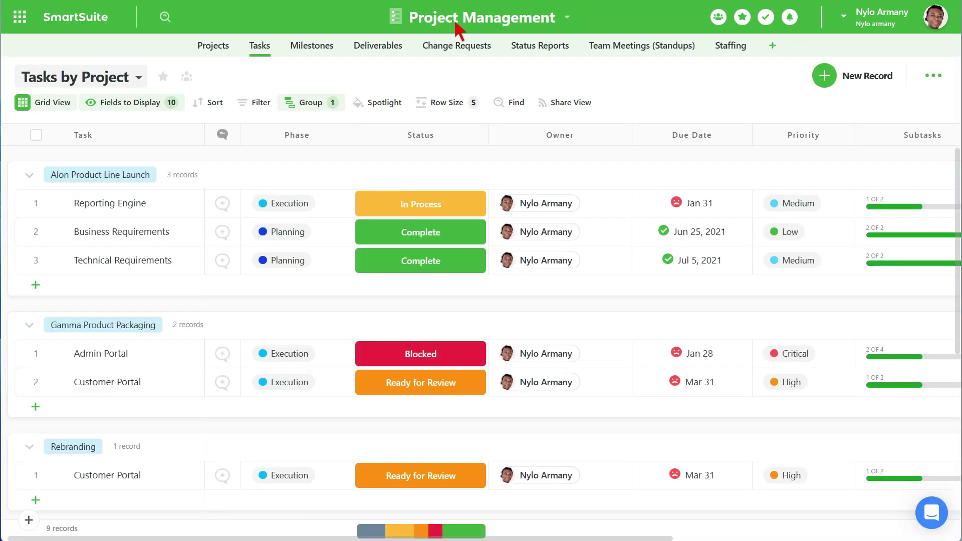
Create a Tasks automation triggered when a record matches a condition
click(434, 15)
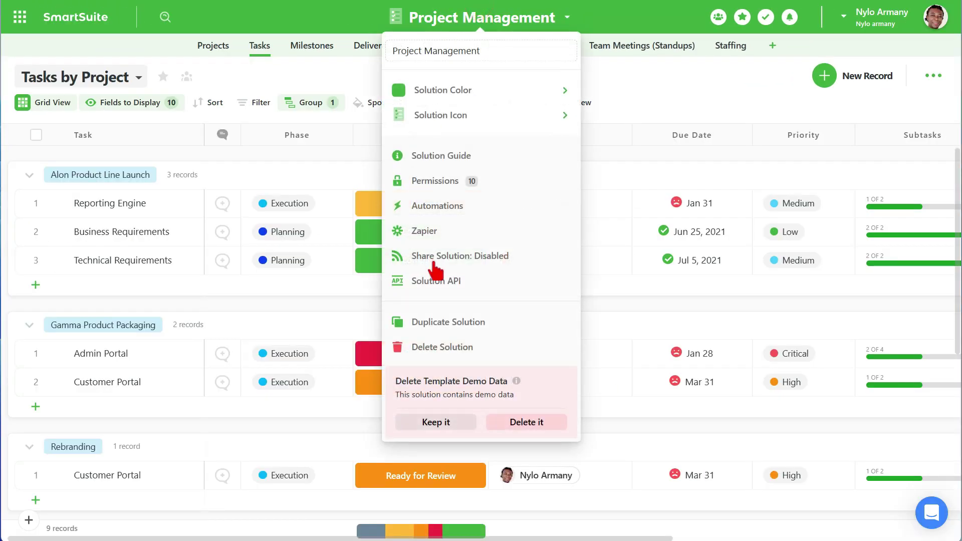
click(438, 206)
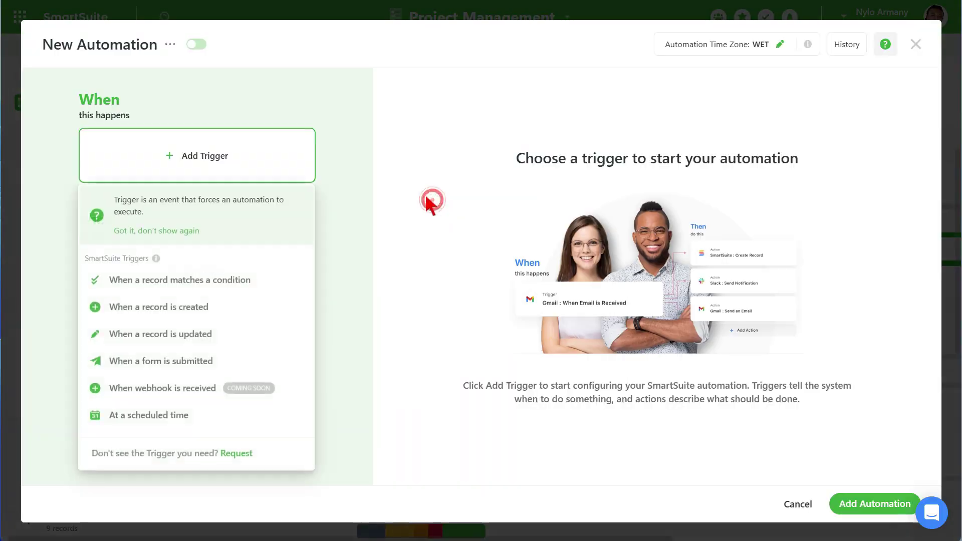
click(182, 279)
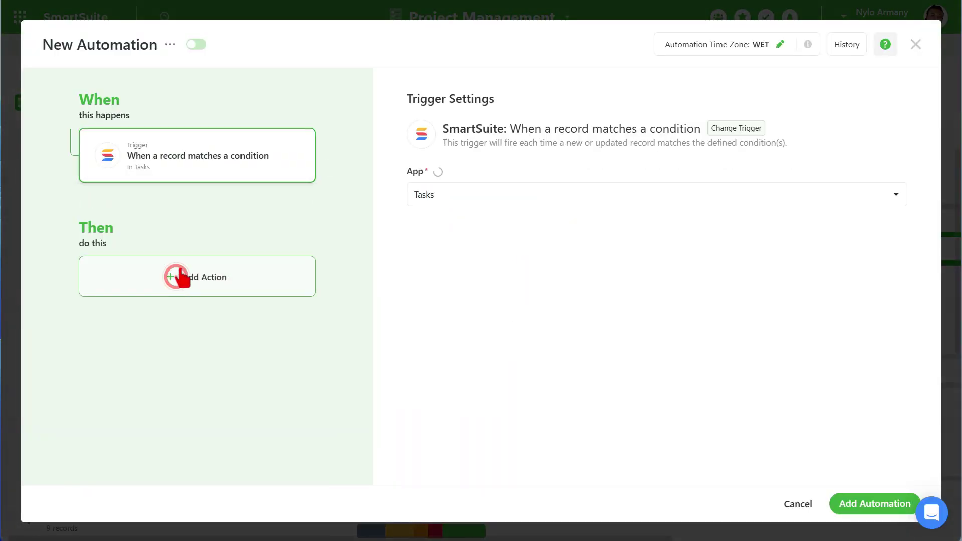